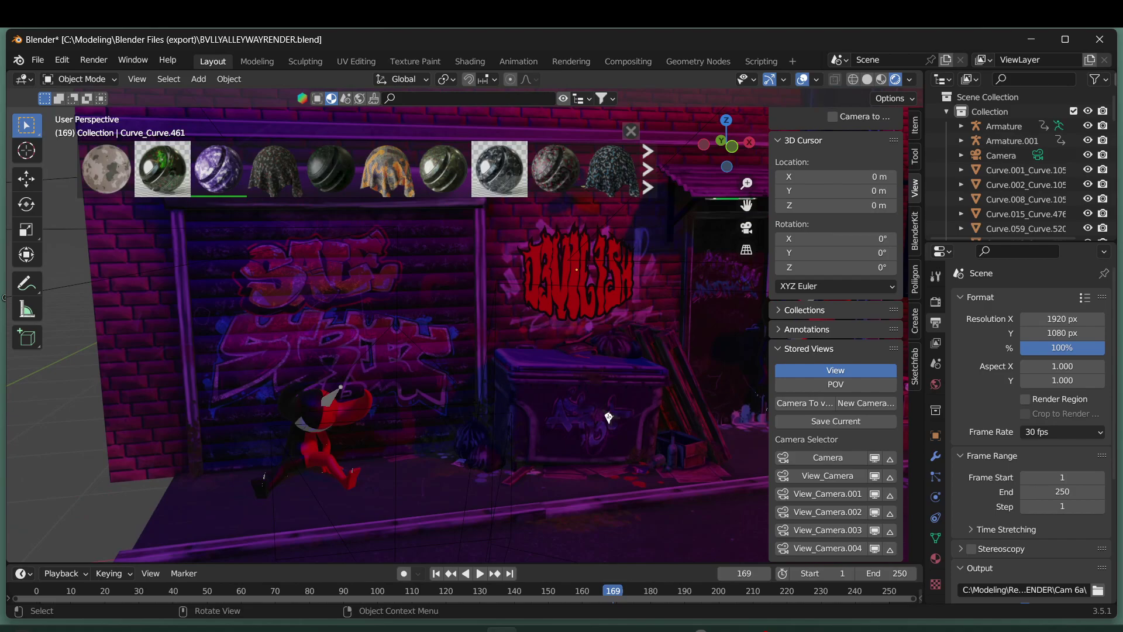
Narrow the viewport's sidebar and close the strip of material asset thumbnails over the scene.
scroll(628, 404, "up", 2)
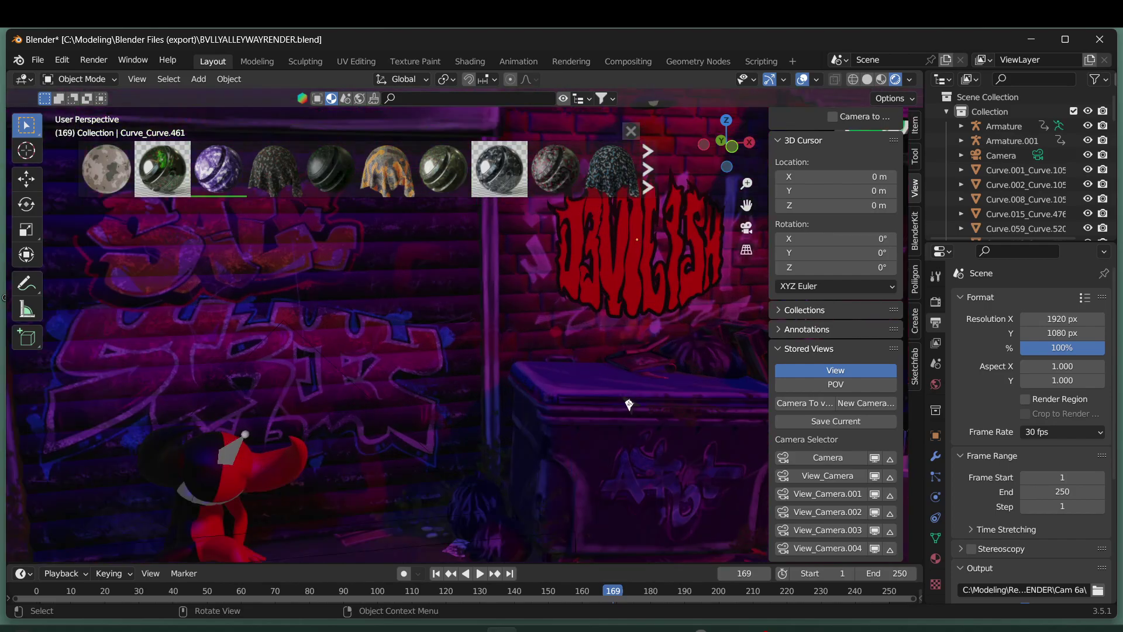
middle_click_drag(630, 404, 692, 331, "shift")
middle_click_drag(520, 450, 515, 499, "shift")
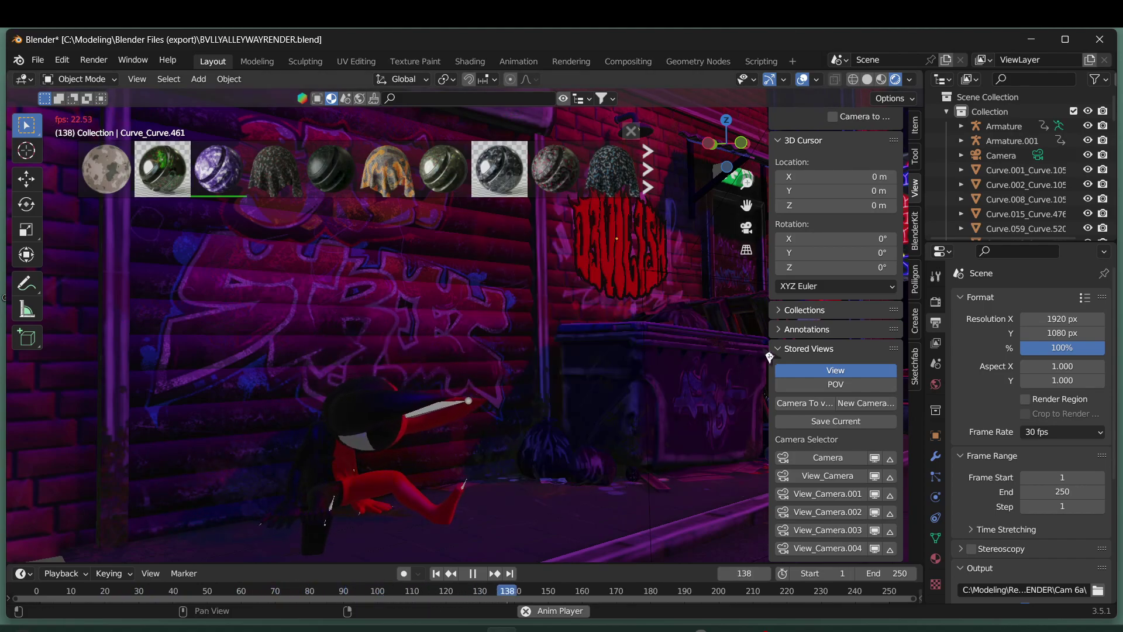
left_click_drag(779, 357, 810, 357)
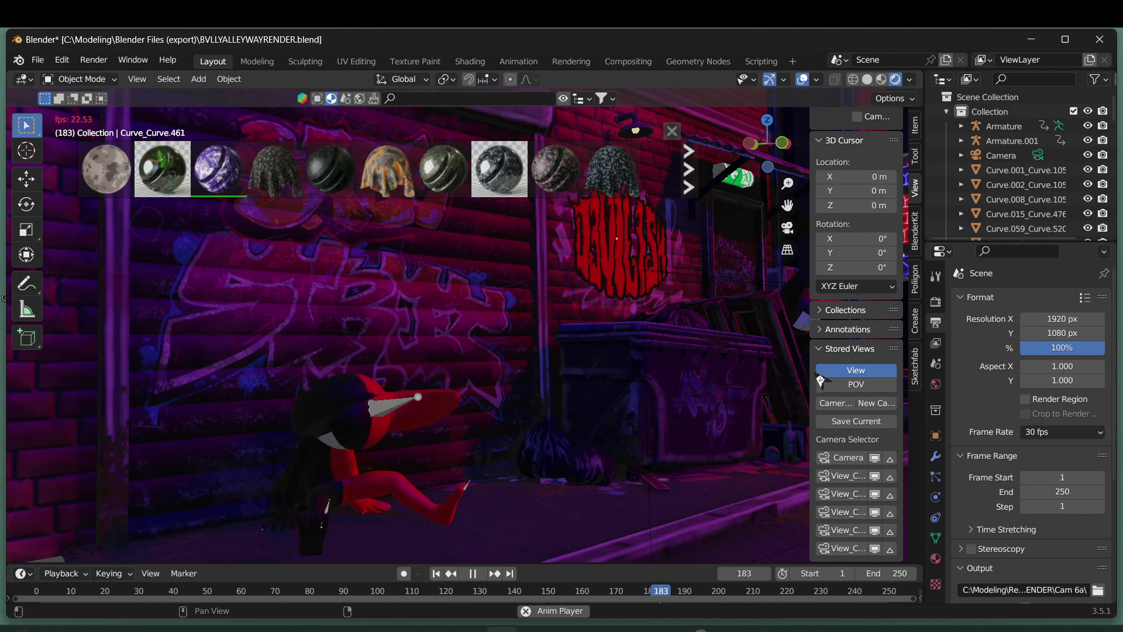
scroll(523, 312, "down", 3)
middle_click_drag(522, 313, 475, 381)
scroll(498, 384, "up", 6)
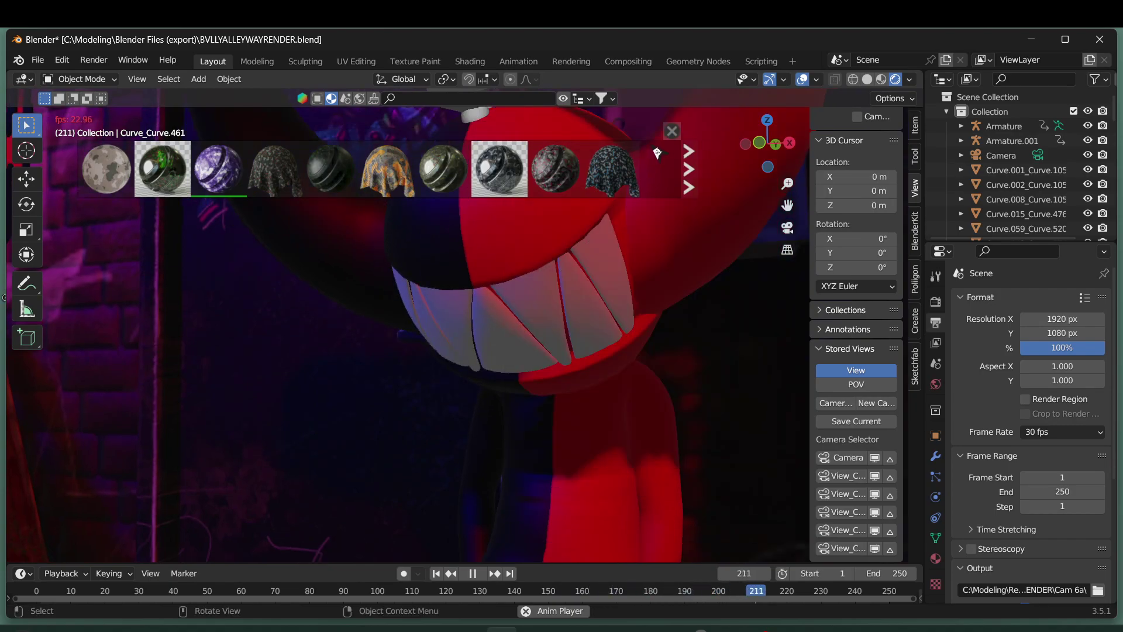
left_click(679, 136)
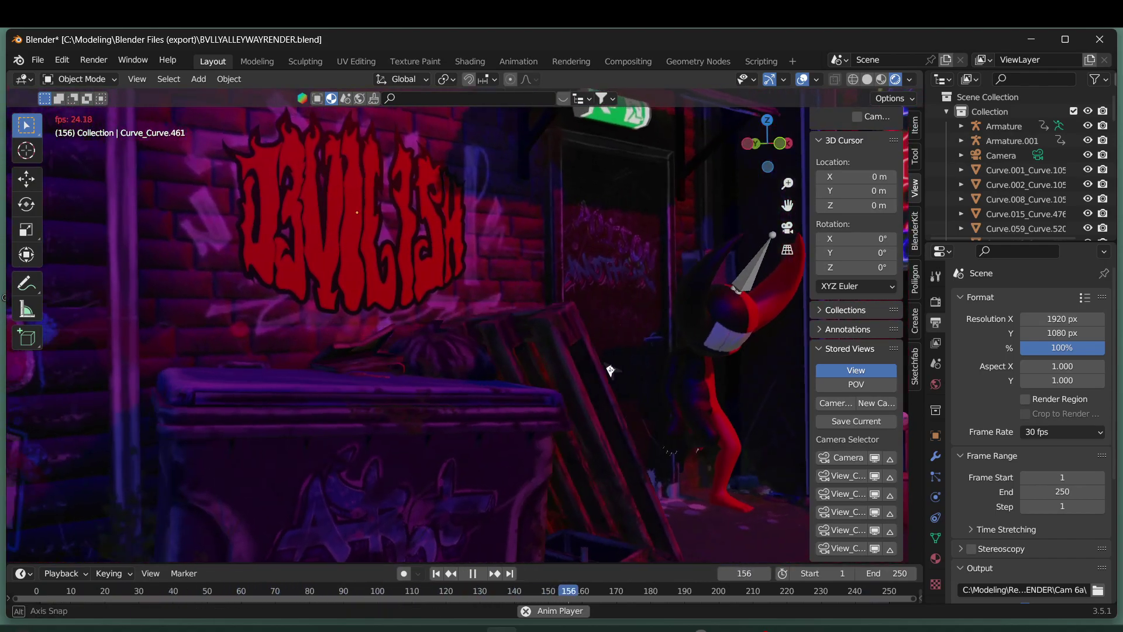
Examine the graffiti wall, the doorway and the standing horned character up close from several angles while the animation plays.
middle_click_drag(627, 371, 550, 441)
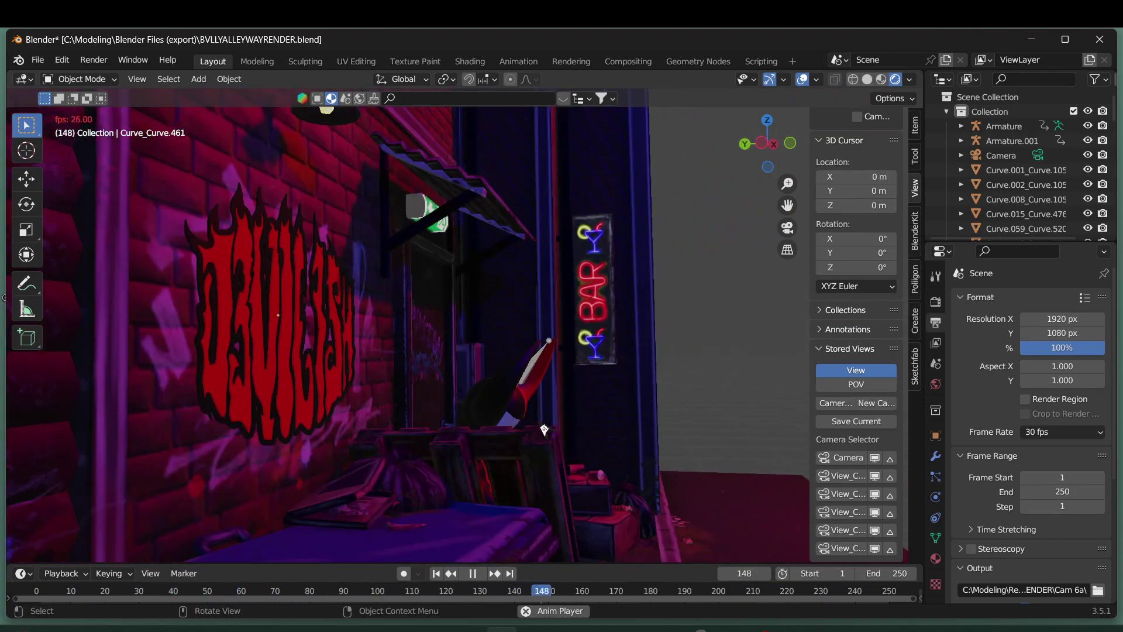
middle_click_drag(550, 448, 488, 455)
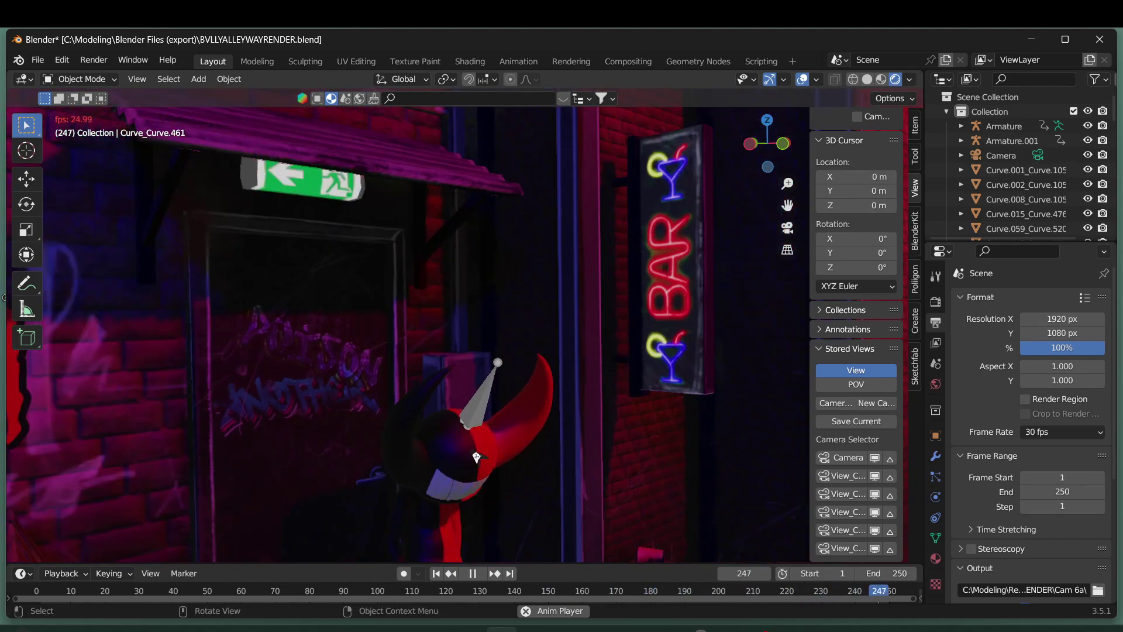
middle_click_drag(523, 407, 511, 363)
scroll(511, 364, "down", 3)
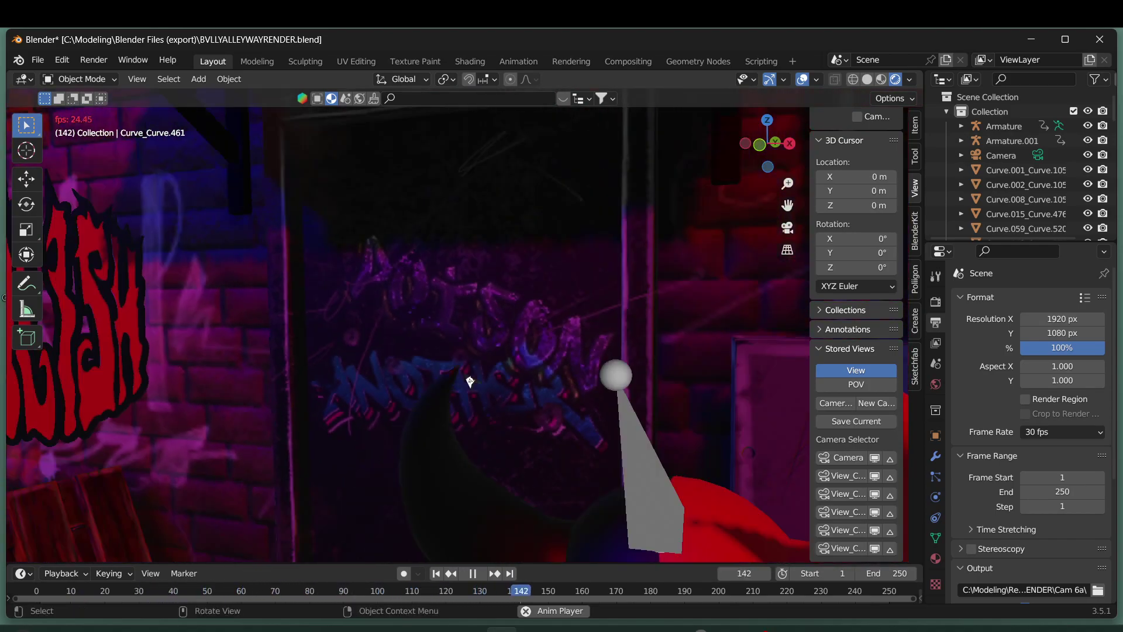
middle_click_drag(356, 376, 568, 378, "shift")
middle_click_drag(311, 383, 441, 374, "shift")
scroll(376, 371, "up", 2)
scroll(520, 378, "down", 3)
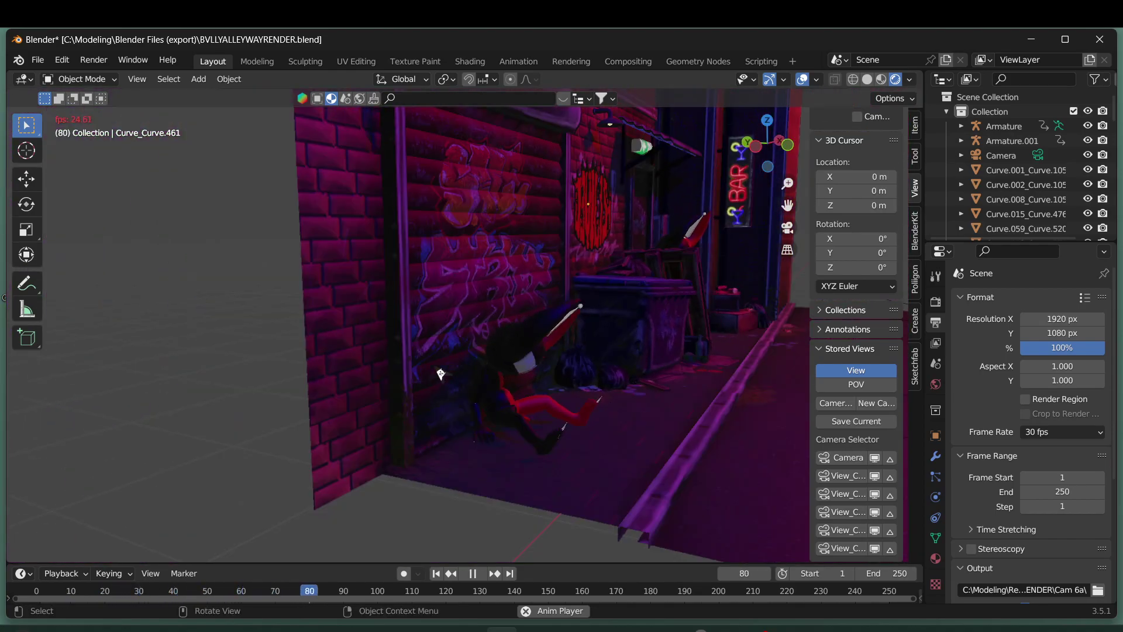
Examine the whole alley set with both animated characters from a distance and from the front.
scroll(441, 374, "down", 2)
middle_click_drag(543, 366, 461, 384)
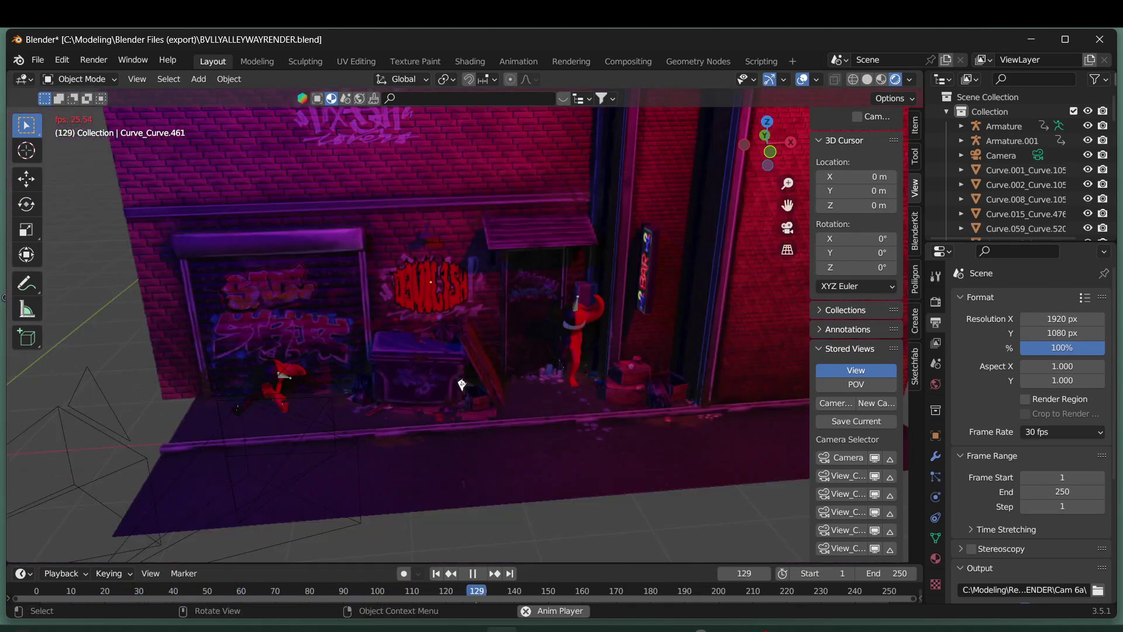
scroll(533, 378, "down", 3)
middle_click_drag(534, 378, 533, 369)
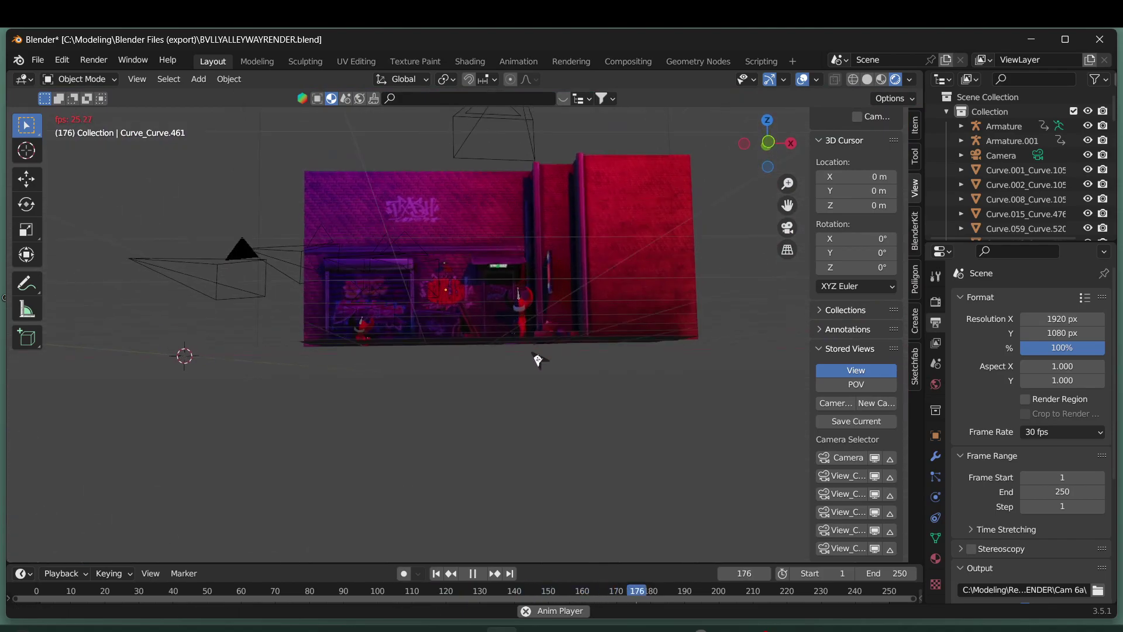
scroll(553, 386, "up", 8)
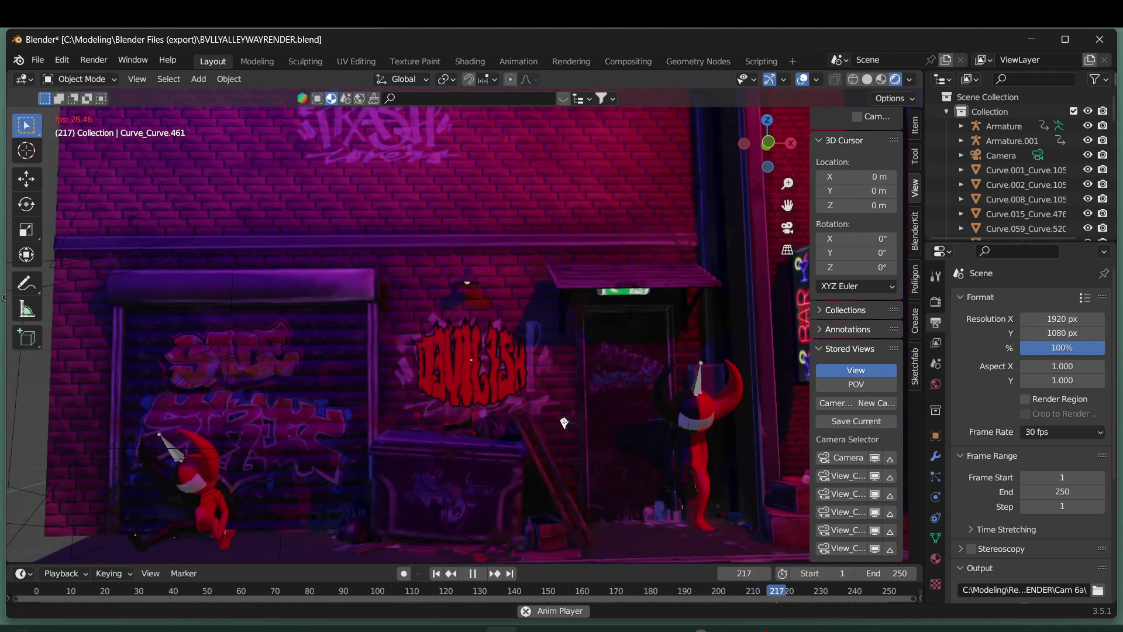
middle_click_drag(543, 439, 569, 366, "shift")
scroll(536, 441, "down", 2)
scroll(591, 377, "up", 1)
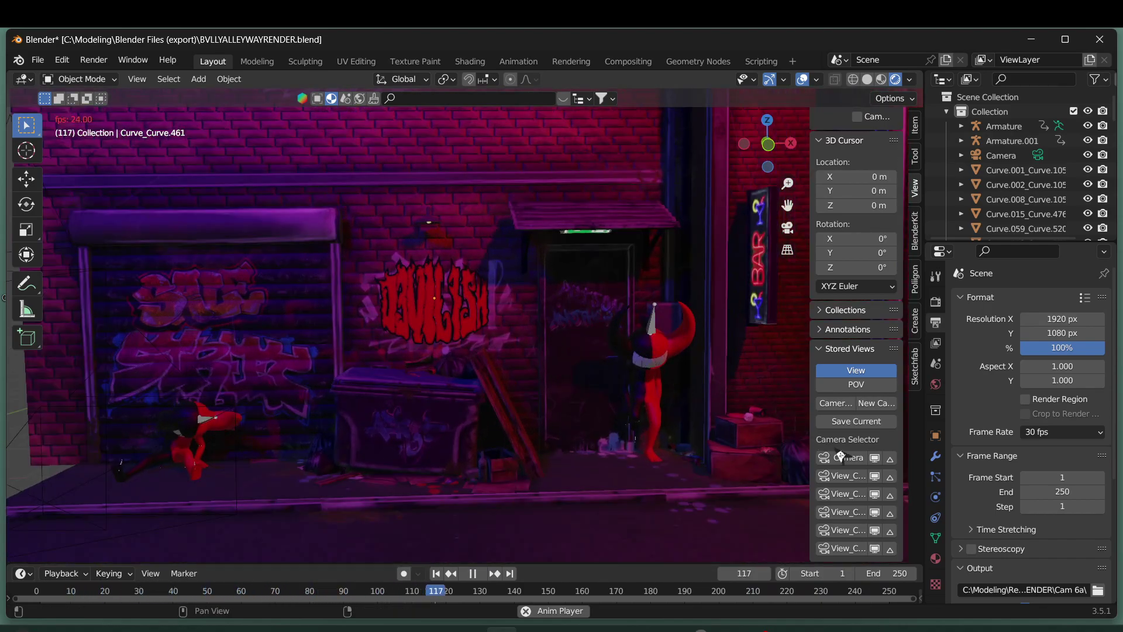
Look through the active camera and preview the stored cameras View_Camera, View_Camera.001, View_Camera.003 and View_Camera.004.
left_click(788, 229)
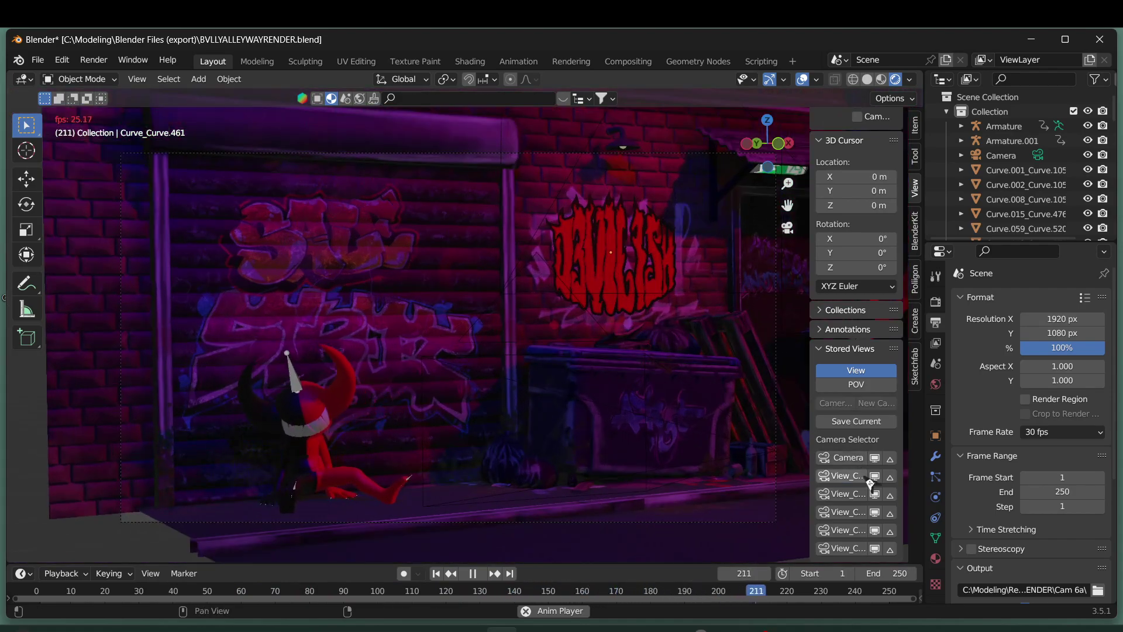
left_click(868, 479)
left_click(868, 495)
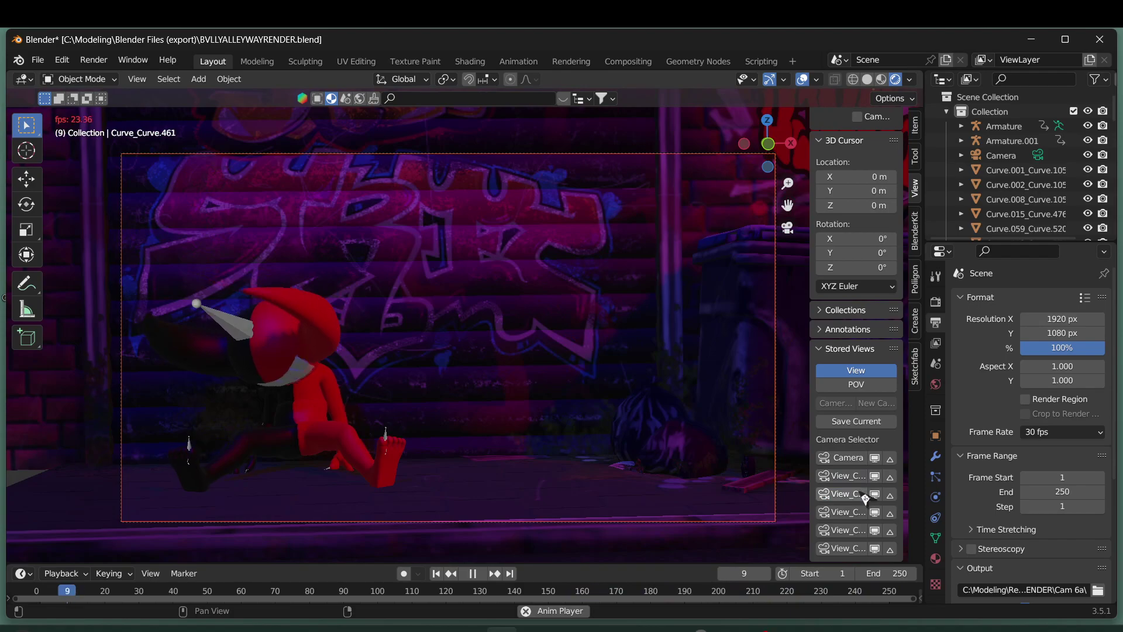
left_click(851, 531)
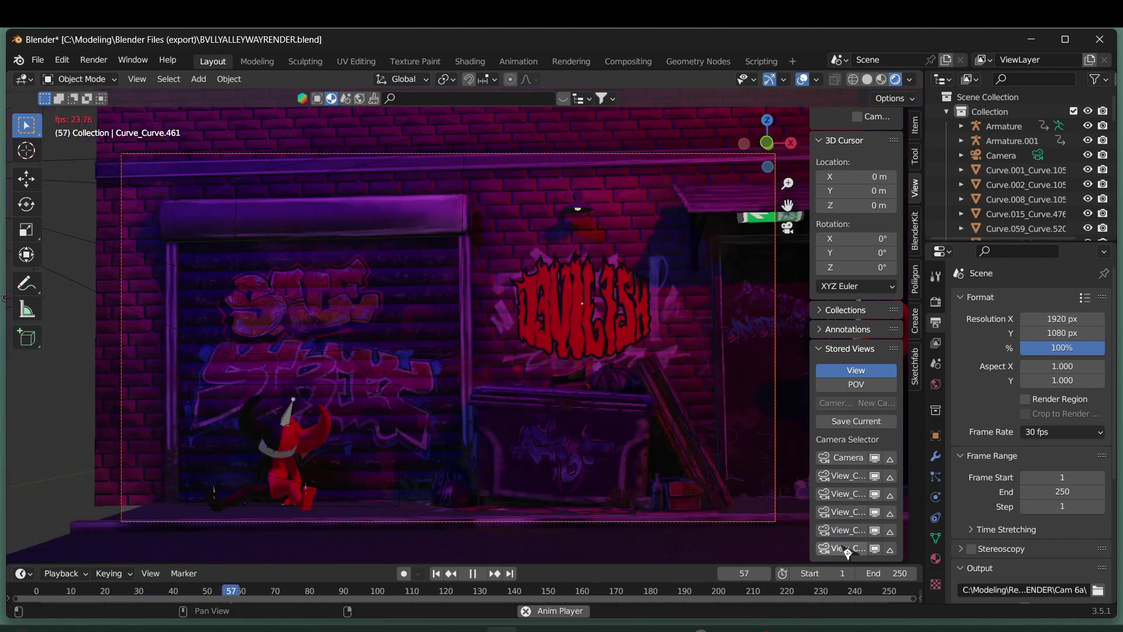
left_click(851, 553)
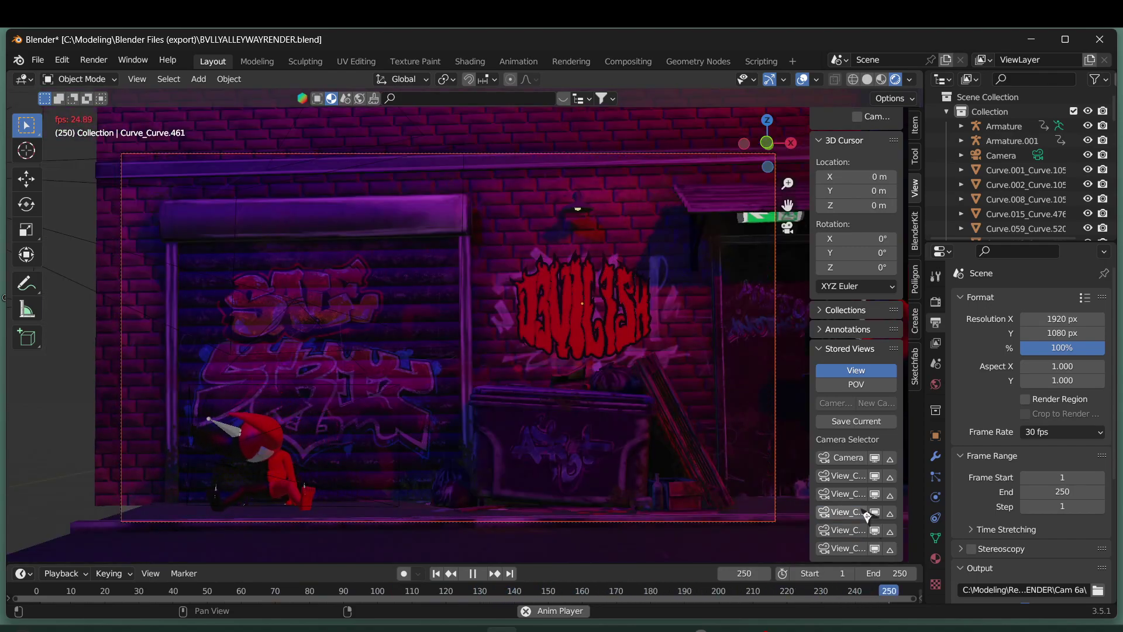
Switch to View_Camera.002 and examine the standing character beside the doorway up close.
left_click(867, 515)
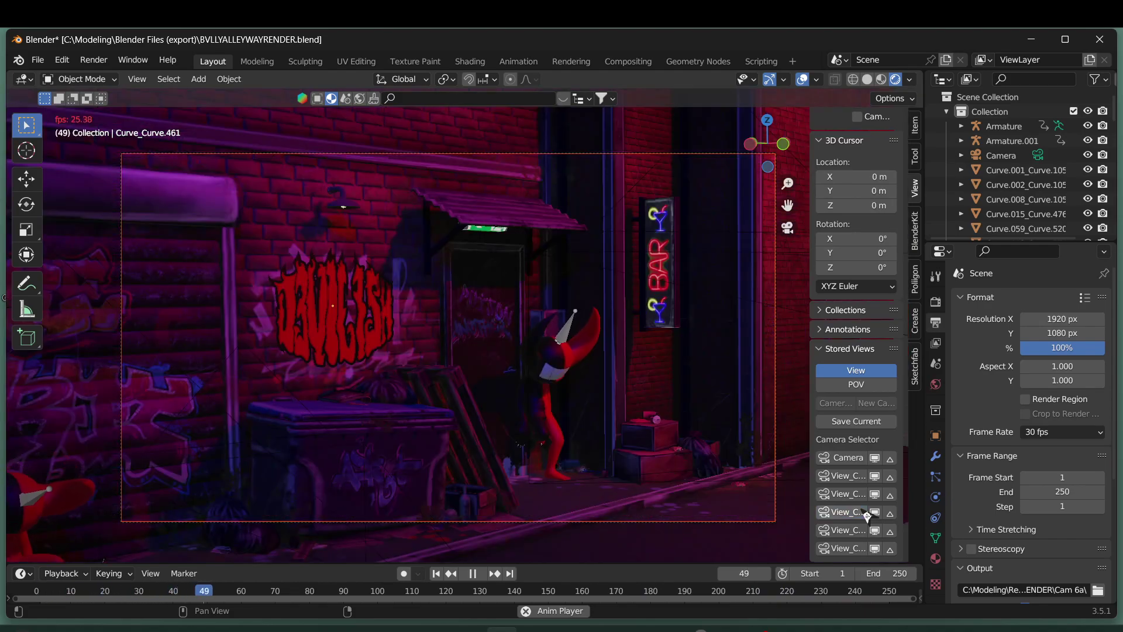
scroll(679, 472, "up", 3)
middle_click_drag(684, 472, 391, 409, "shift")
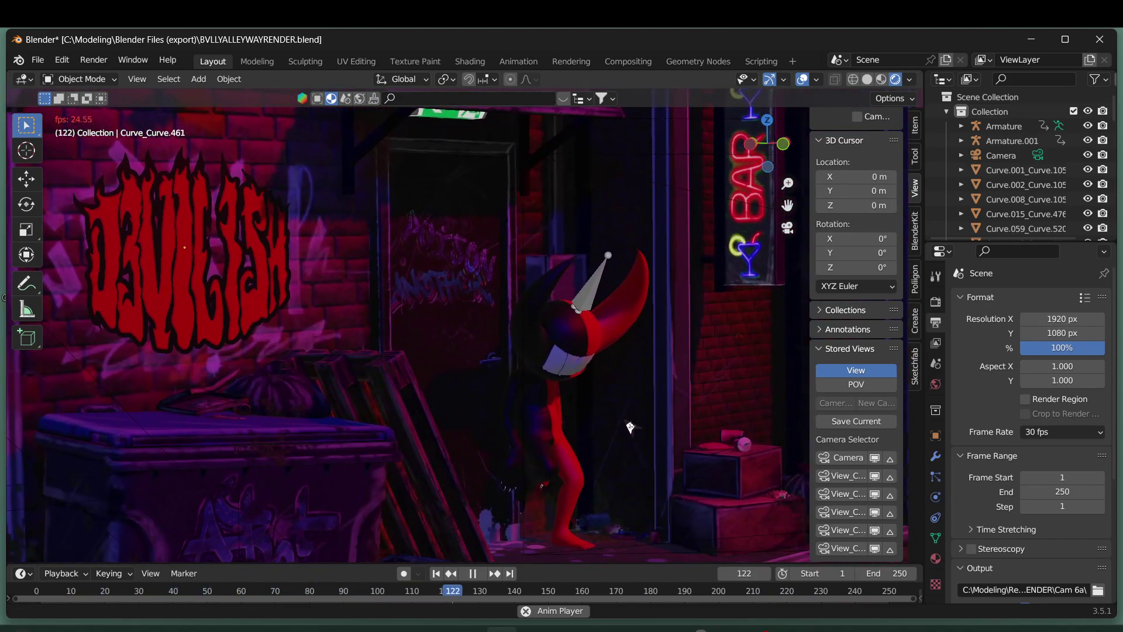
scroll(628, 412, "up", 4)
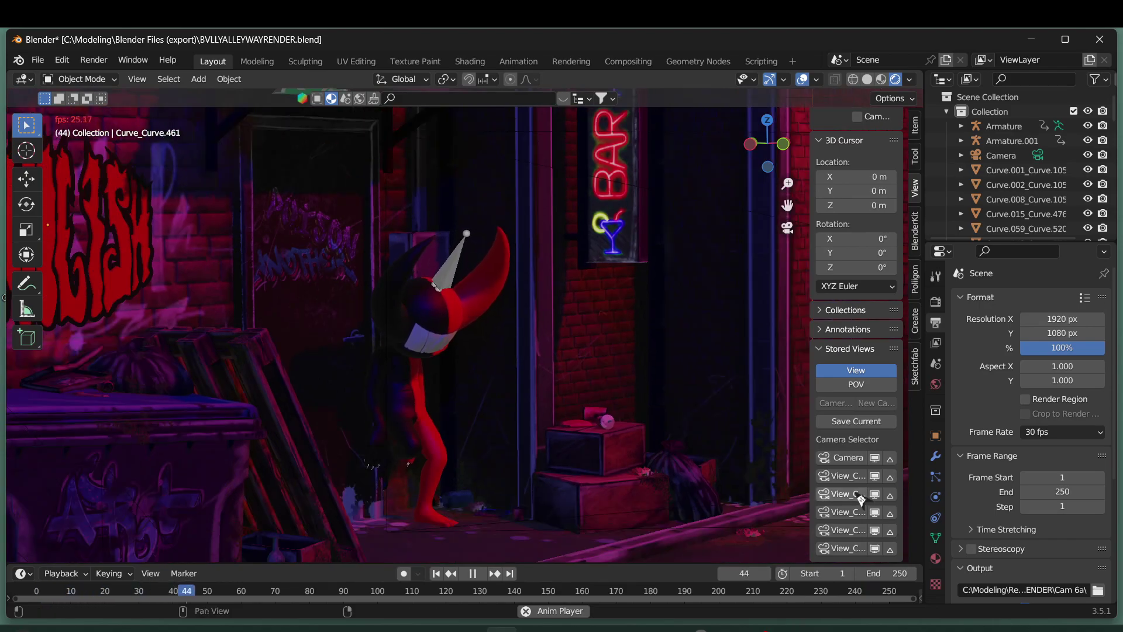
Preview View_Camera.001 on the seated character, return to the doorway shot and inspect the neon BAR sign up close.
left_click(861, 498)
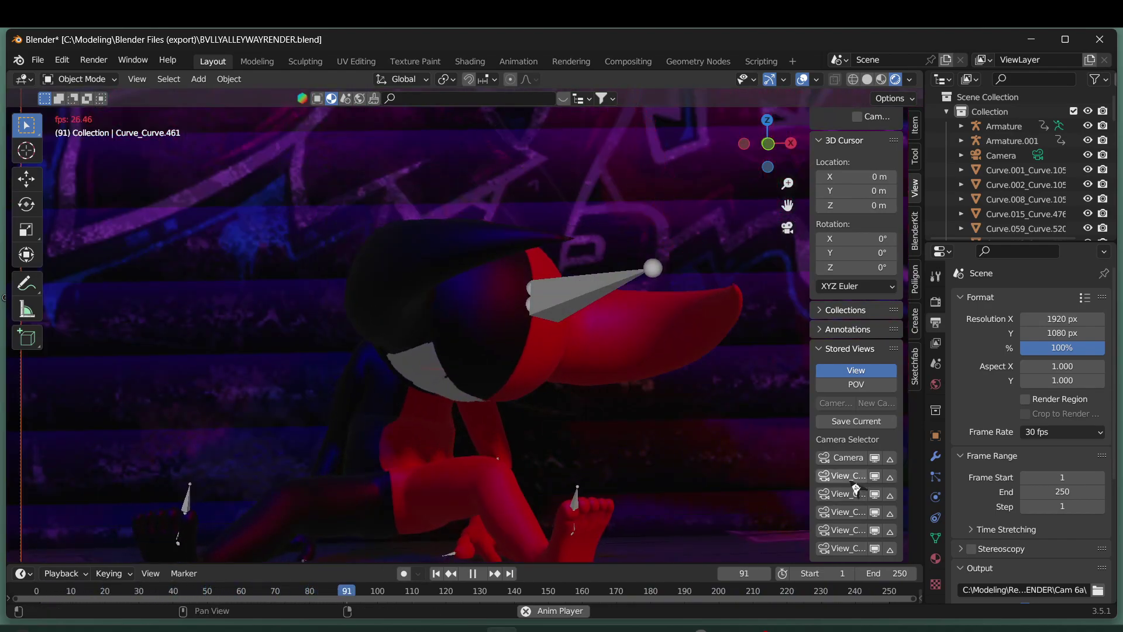
left_click(849, 477)
scroll(612, 403, "down", 4)
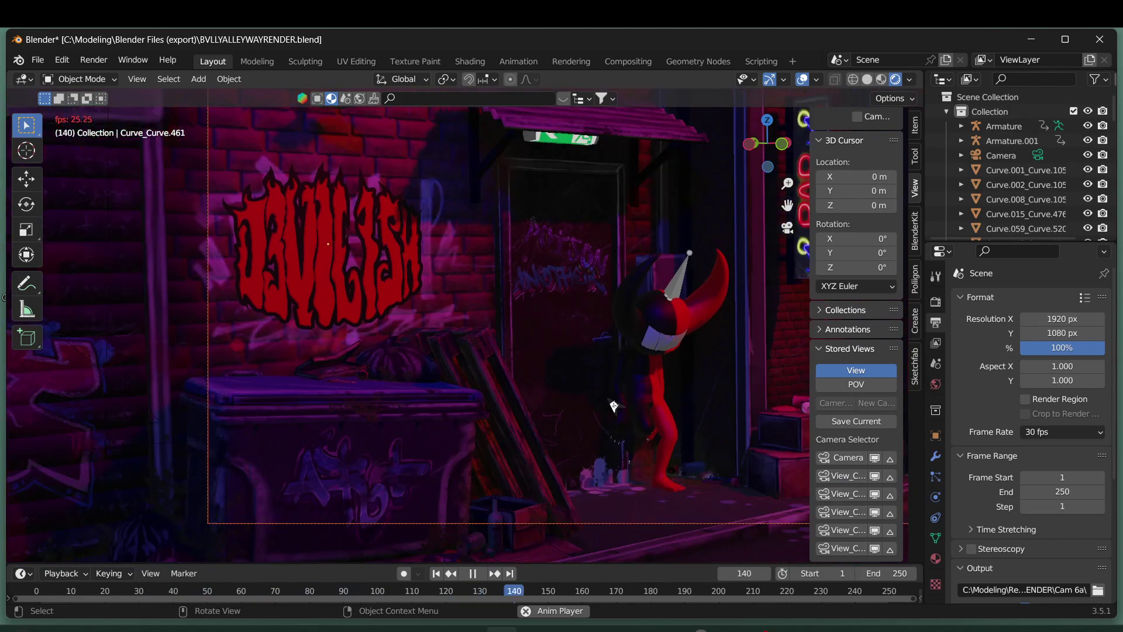
scroll(649, 409, "down", 2)
middle_click_drag(660, 407, 531, 471, "shift")
scroll(633, 451, "up", 7)
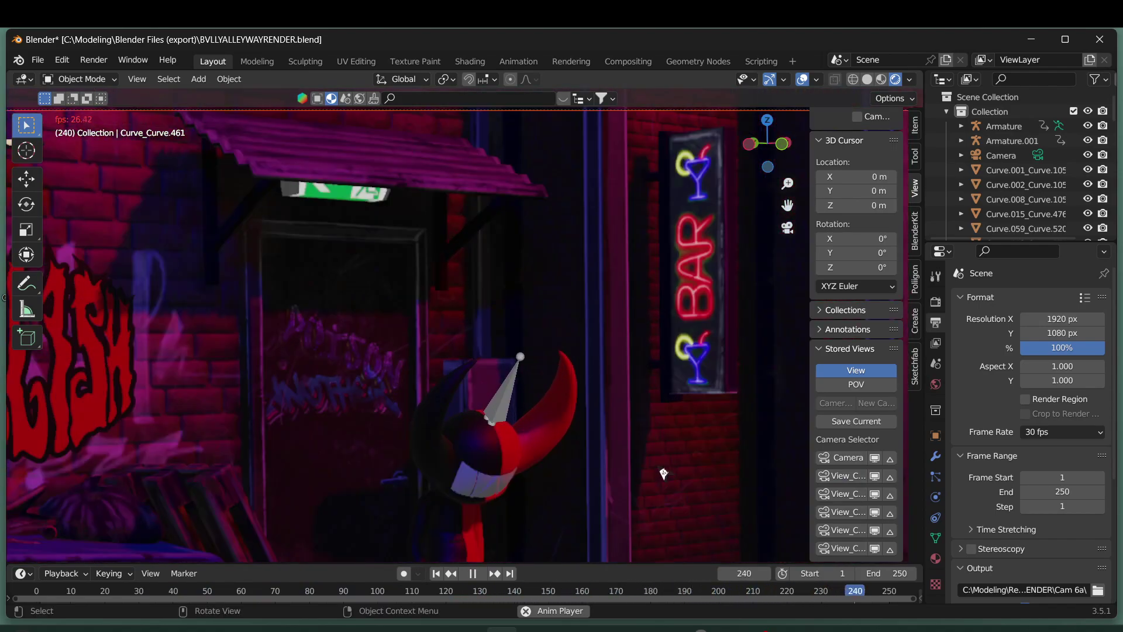
middle_click_drag(657, 448, 244, 519, "shift")
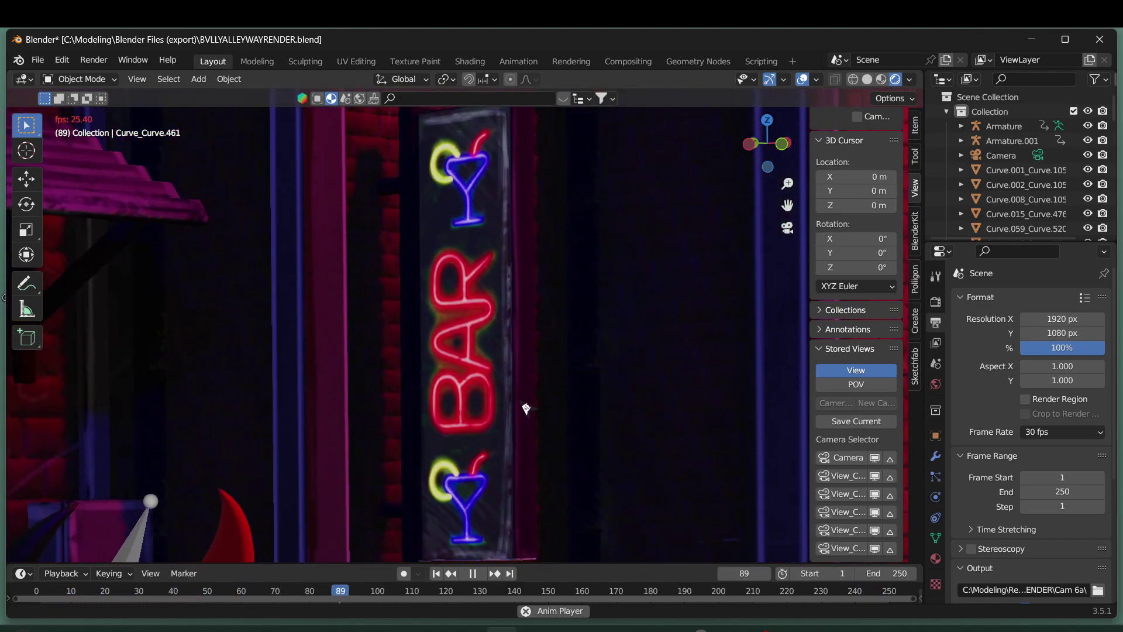
Review the doorway side of the alley, return to camera view and inspect the dumpster below the red graffiti through Camera.
scroll(534, 390, "down", 4)
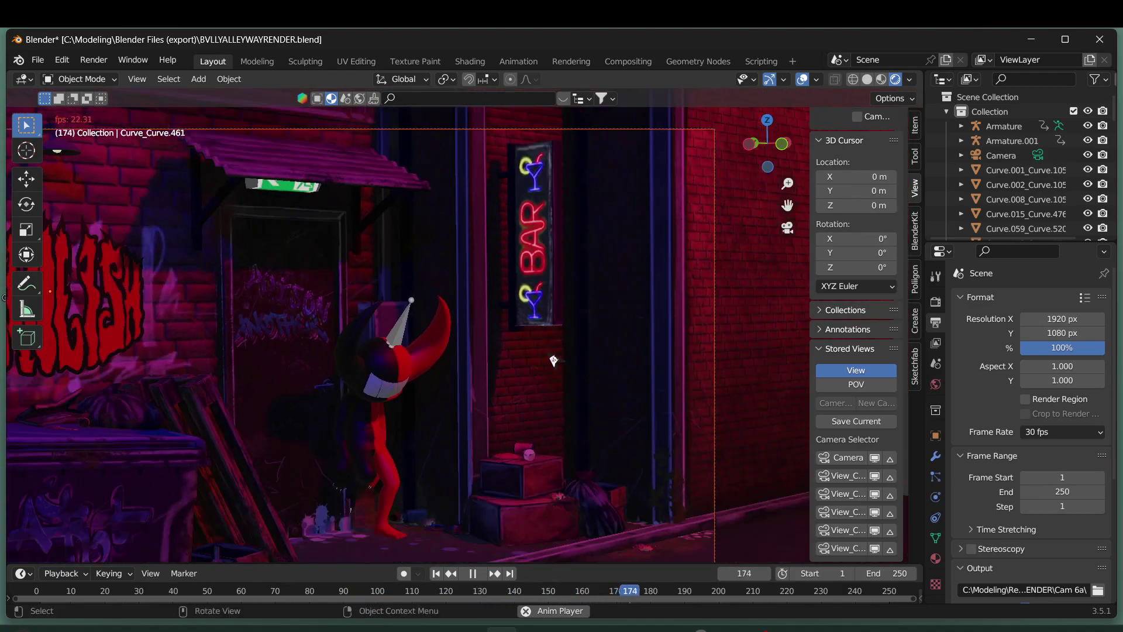
scroll(553, 361, "down", 1)
middle_click_drag(284, 367, 506, 383, "shift")
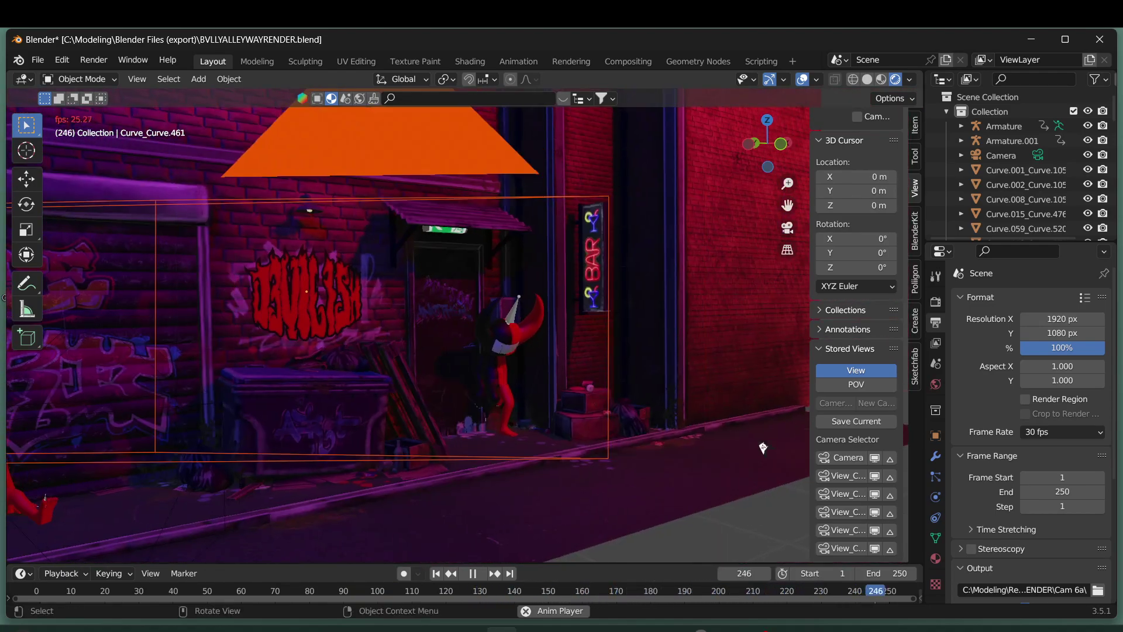
left_click(788, 227)
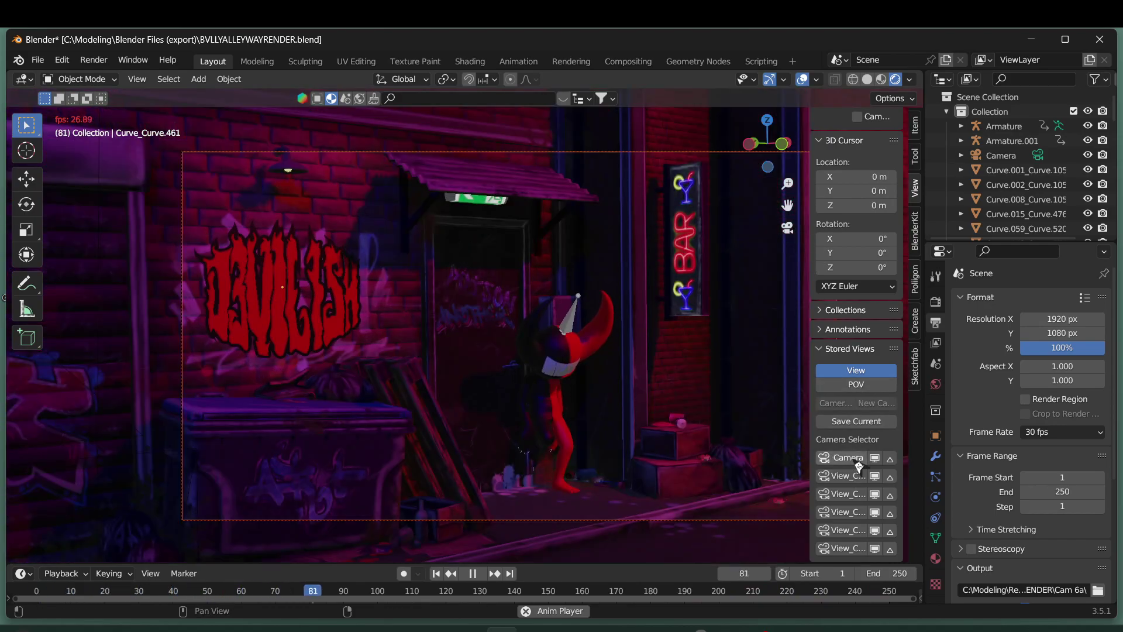
scroll(569, 451, "up", 5)
middle_click_drag(570, 416, 635, 282, "shift")
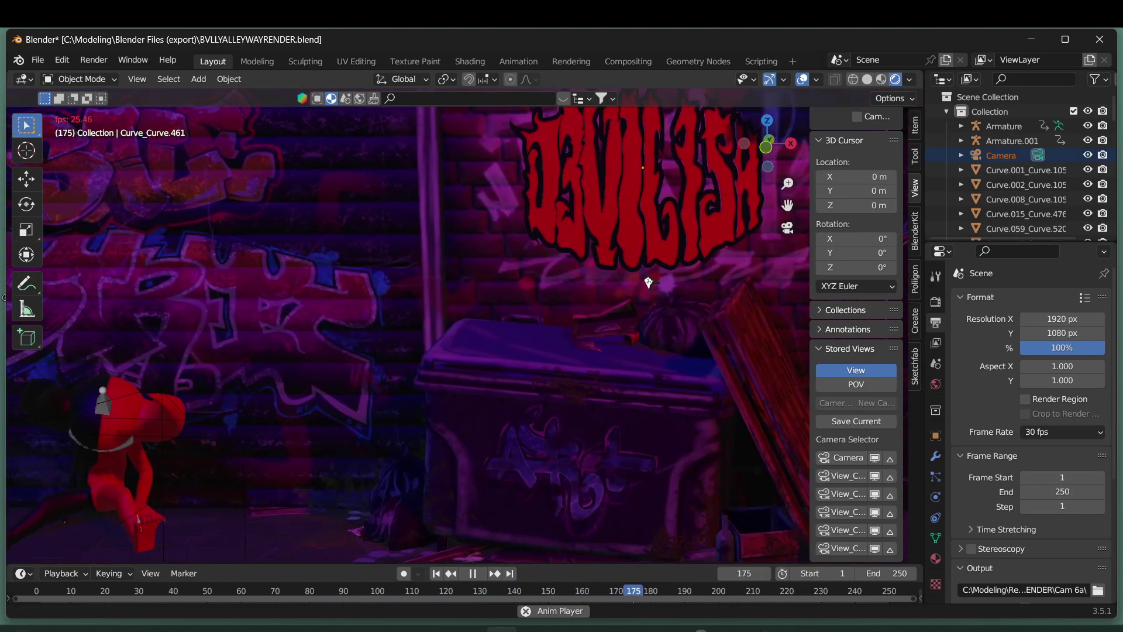